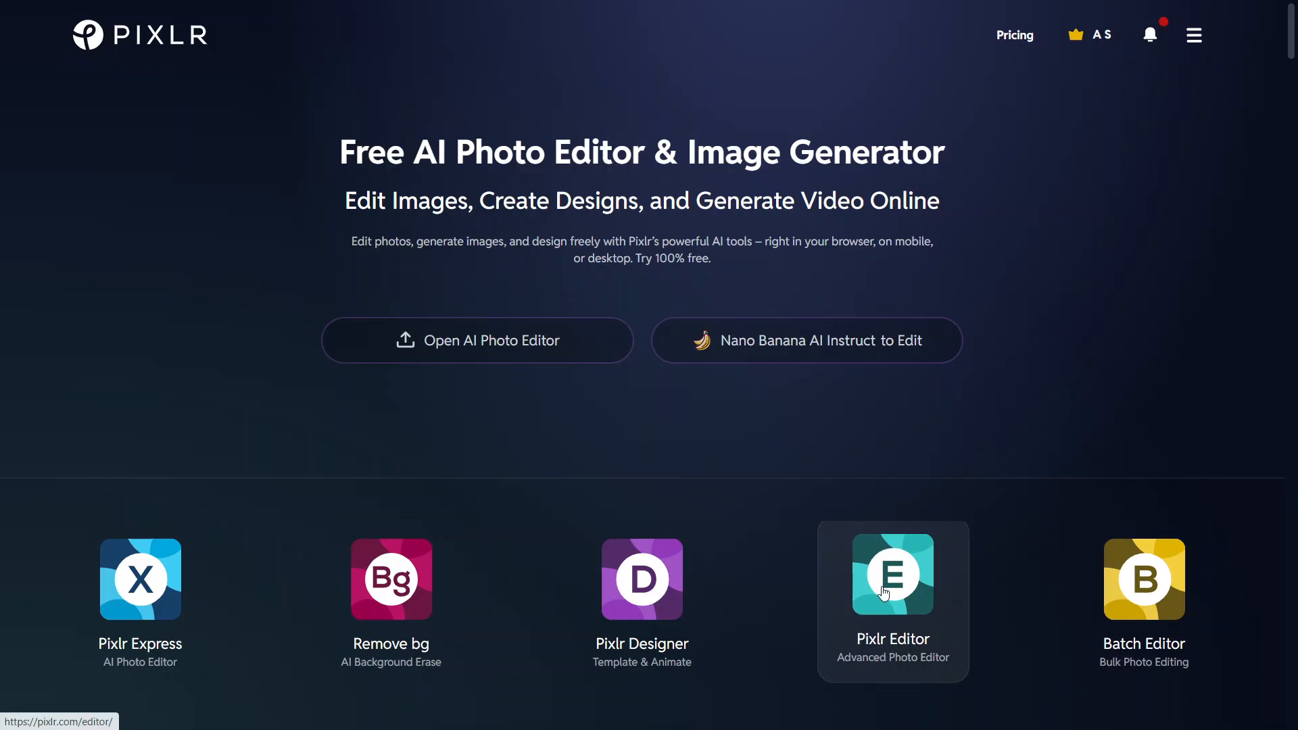
Open the recent photo of the man in the white sweater in Pixlr Editor
{"action": "left_click", "coordinate": [884, 592]}
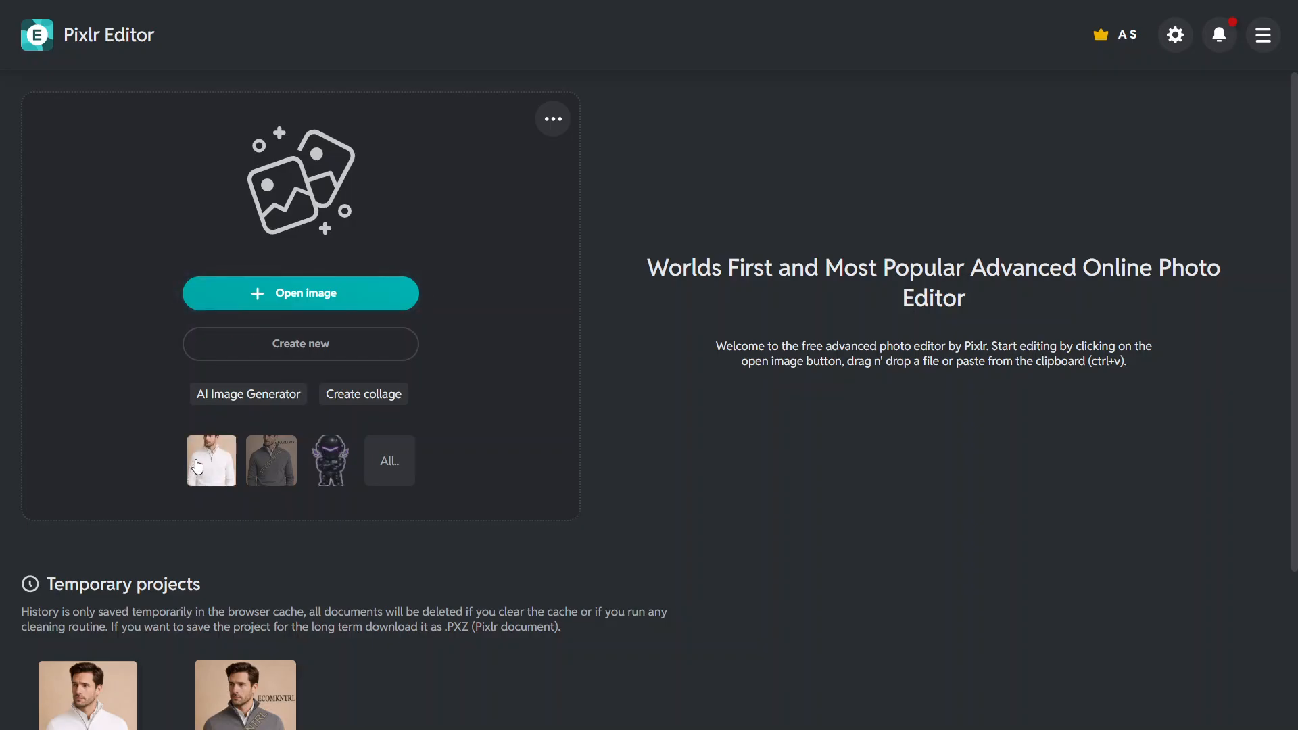
{"action": "left_click", "coordinate": [217, 459]}
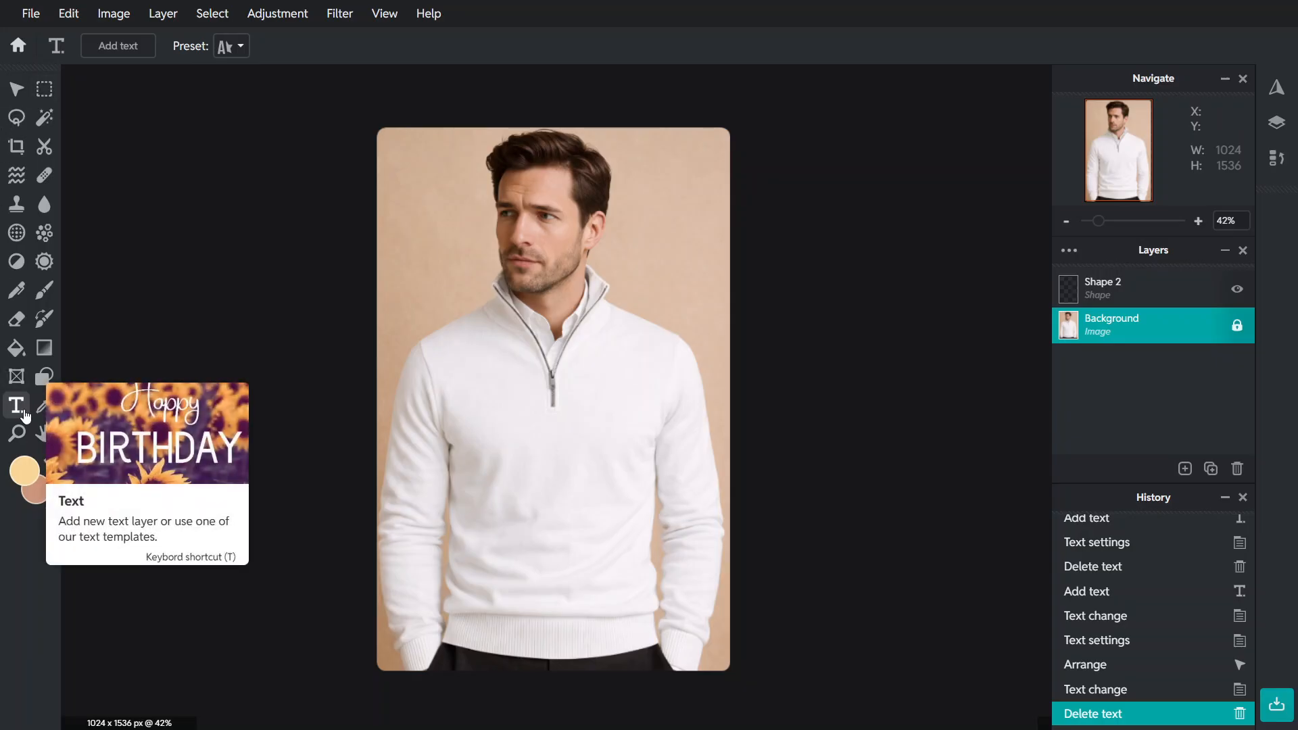
Add a new text layer reading "ECOMKNTRL" across the sweater's chest
{"action": "left_click", "coordinate": [496, 342]}
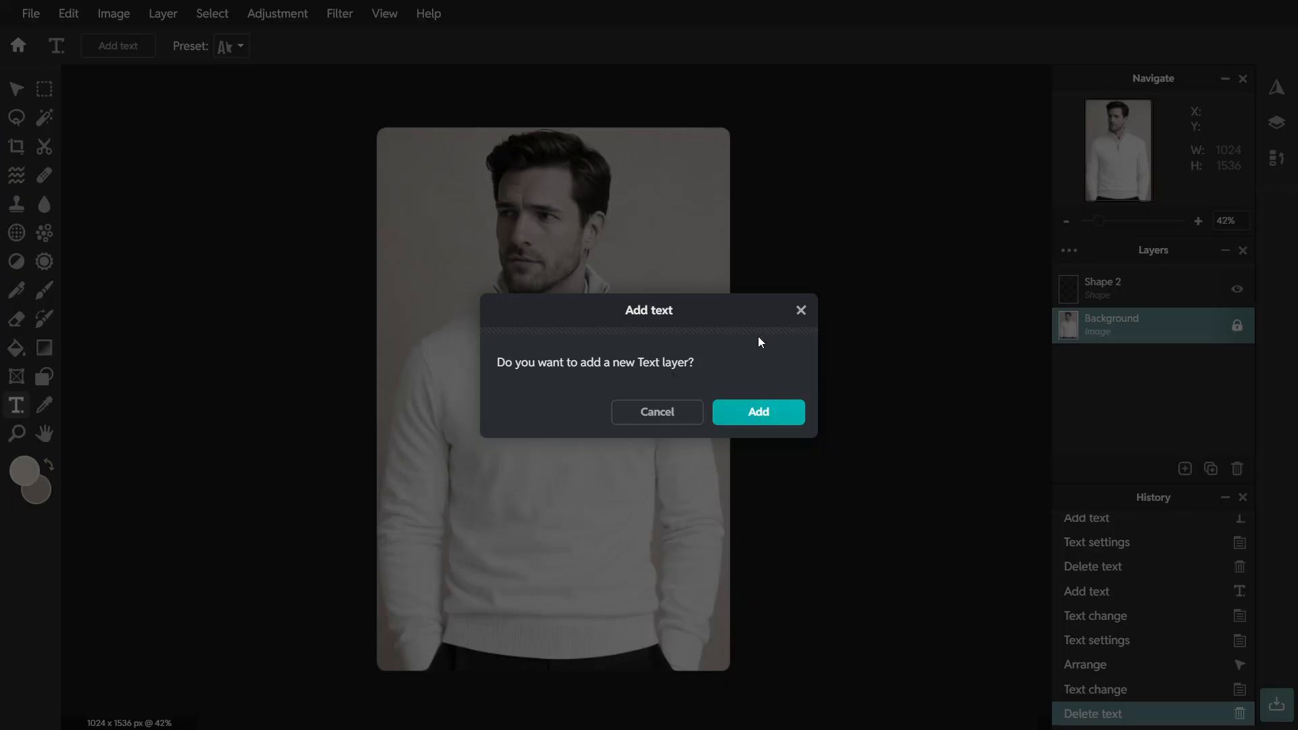
{"action": "left_click", "coordinate": [782, 413]}
{"action": "left_click", "coordinate": [689, 346]}
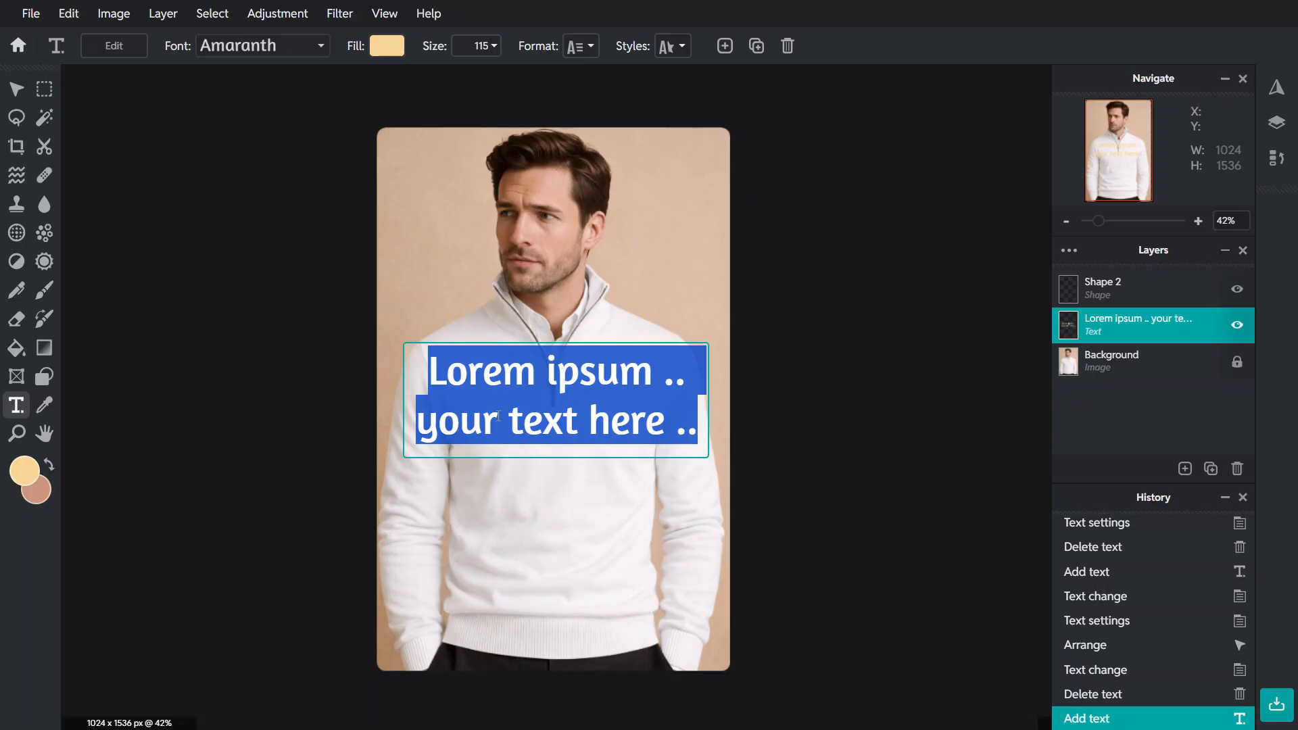
{"action": "type", "text": "ECOM"}
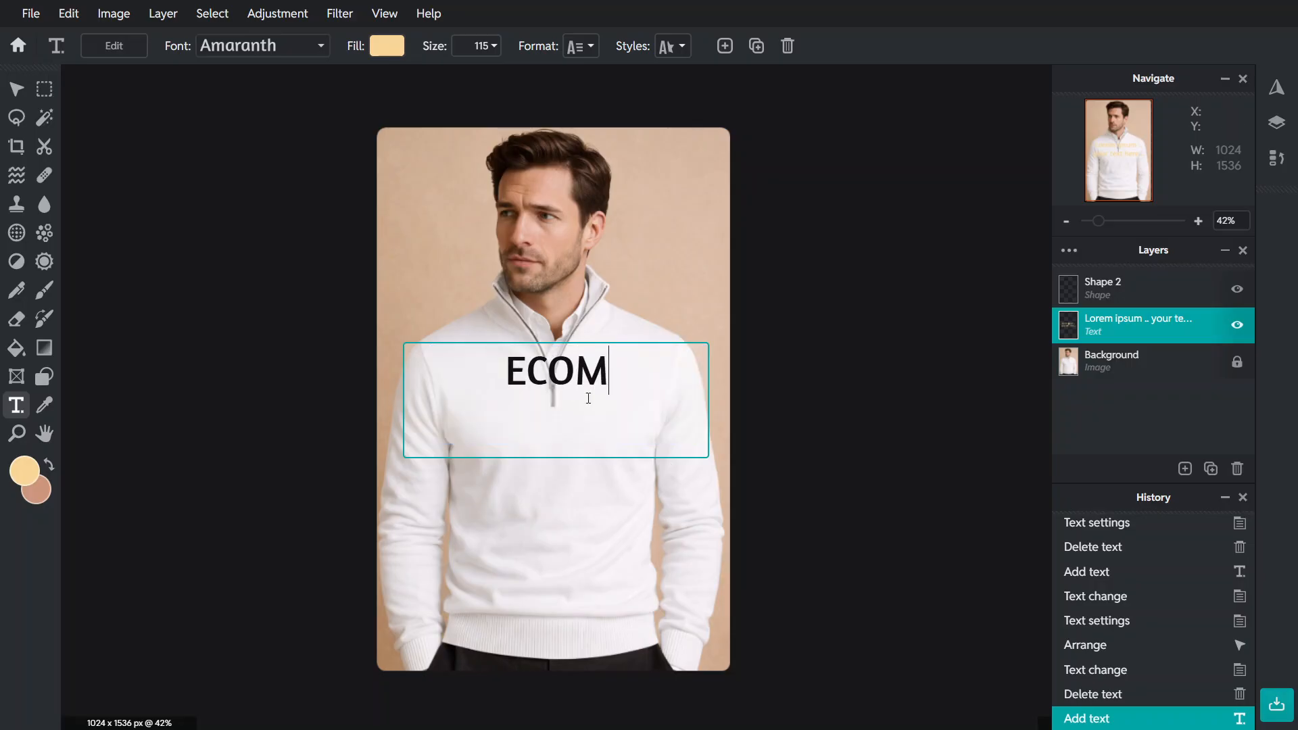
{"action": "type", "text": "KNTRL"}
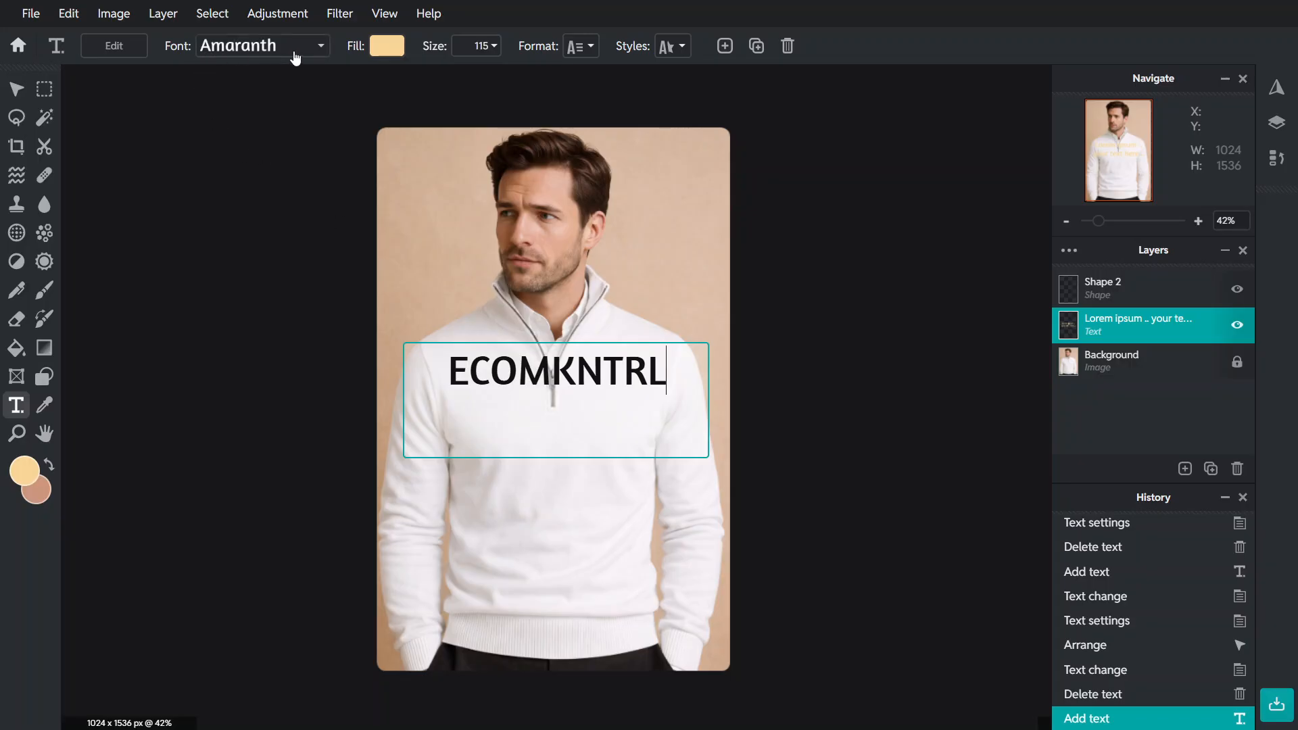
{"action": "key", "text": "Escape"}
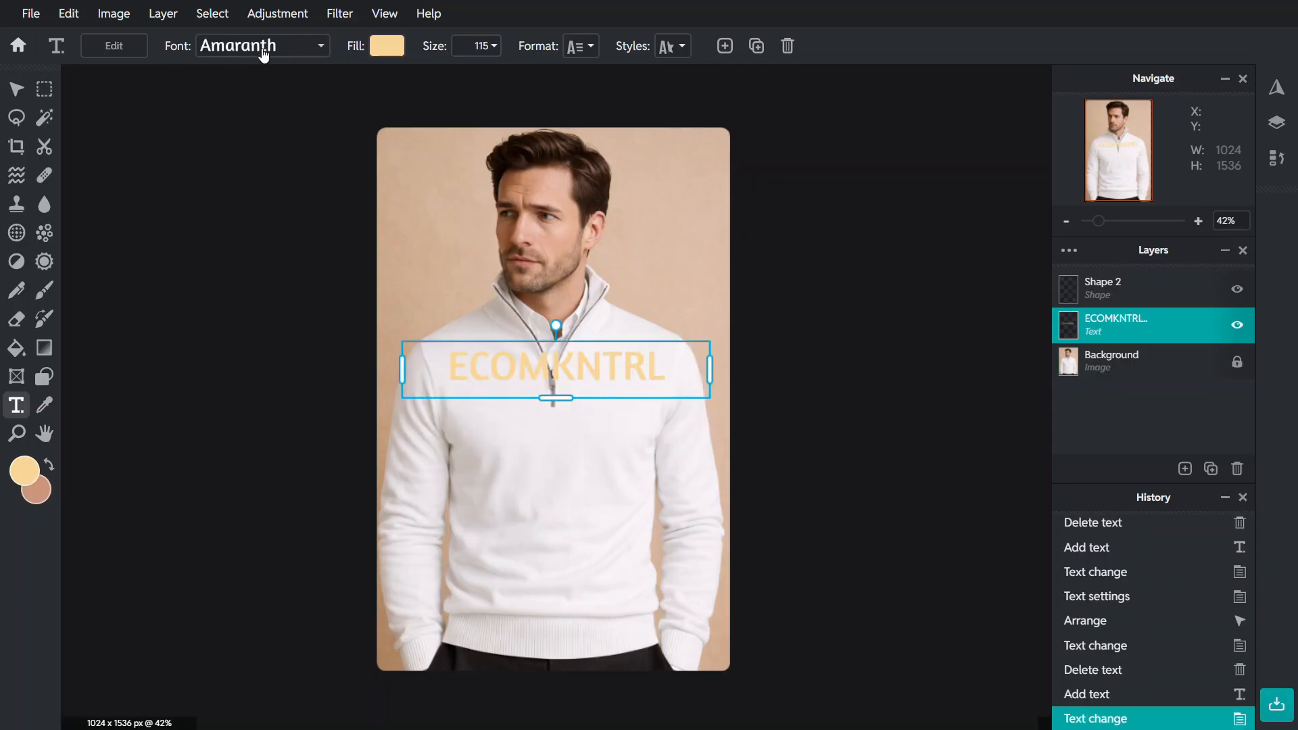
Change the ECOMKNTRL text's font to Almondia and its fill color to gray #888888
{"action": "left_click", "coordinate": [263, 49]}
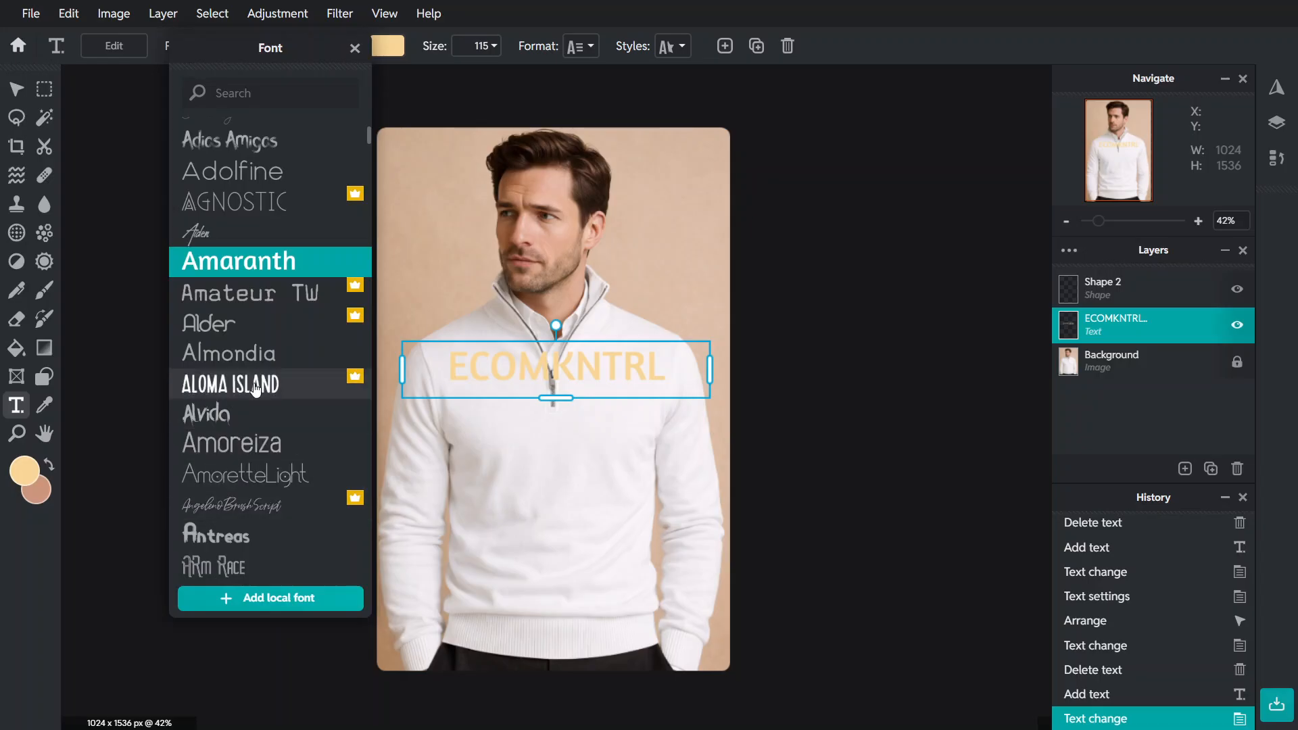
{"action": "left_click", "coordinate": [254, 356]}
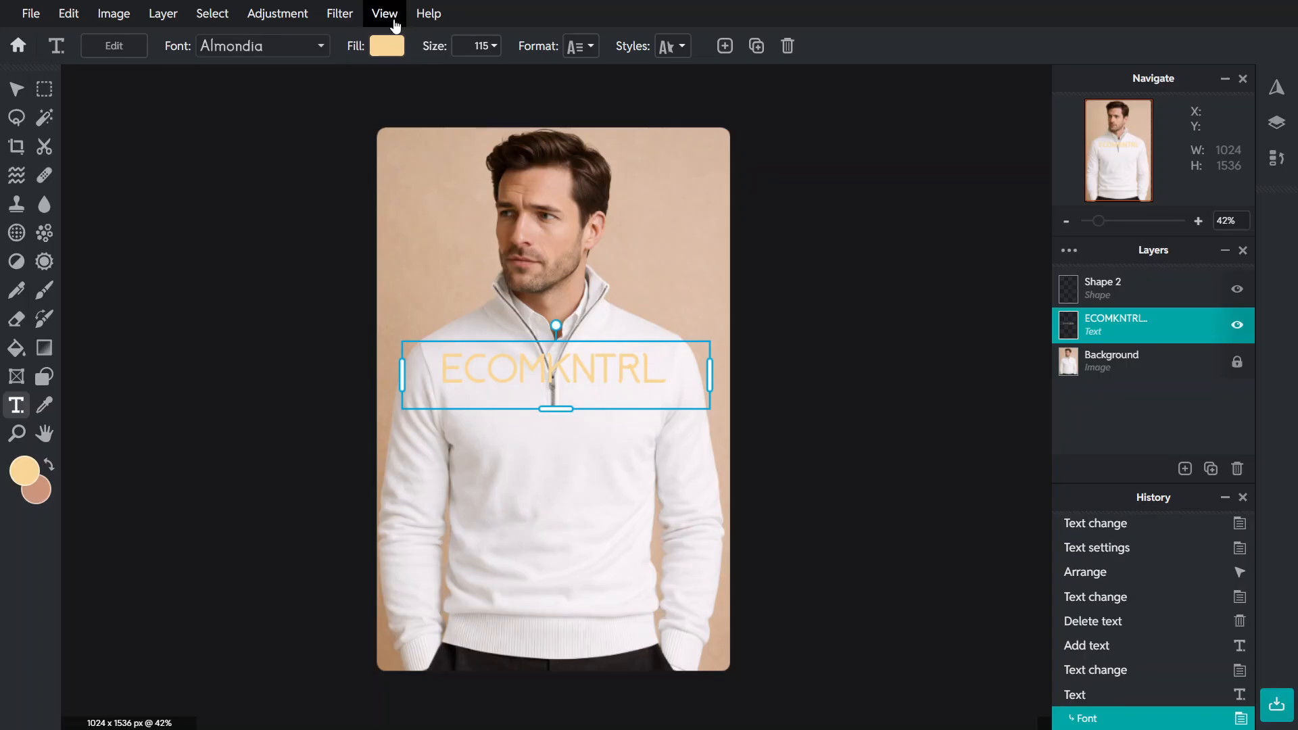
{"action": "left_click", "coordinate": [397, 45]}
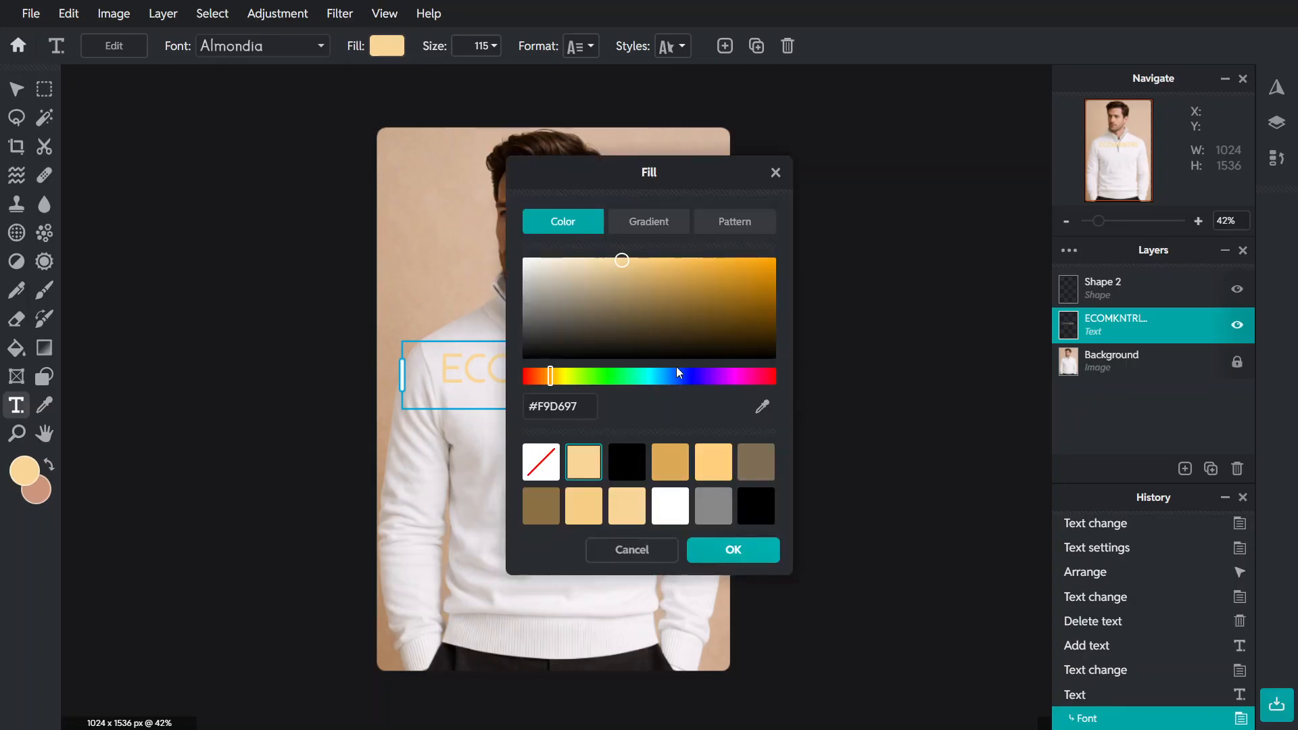
{"action": "left_click", "coordinate": [718, 518]}
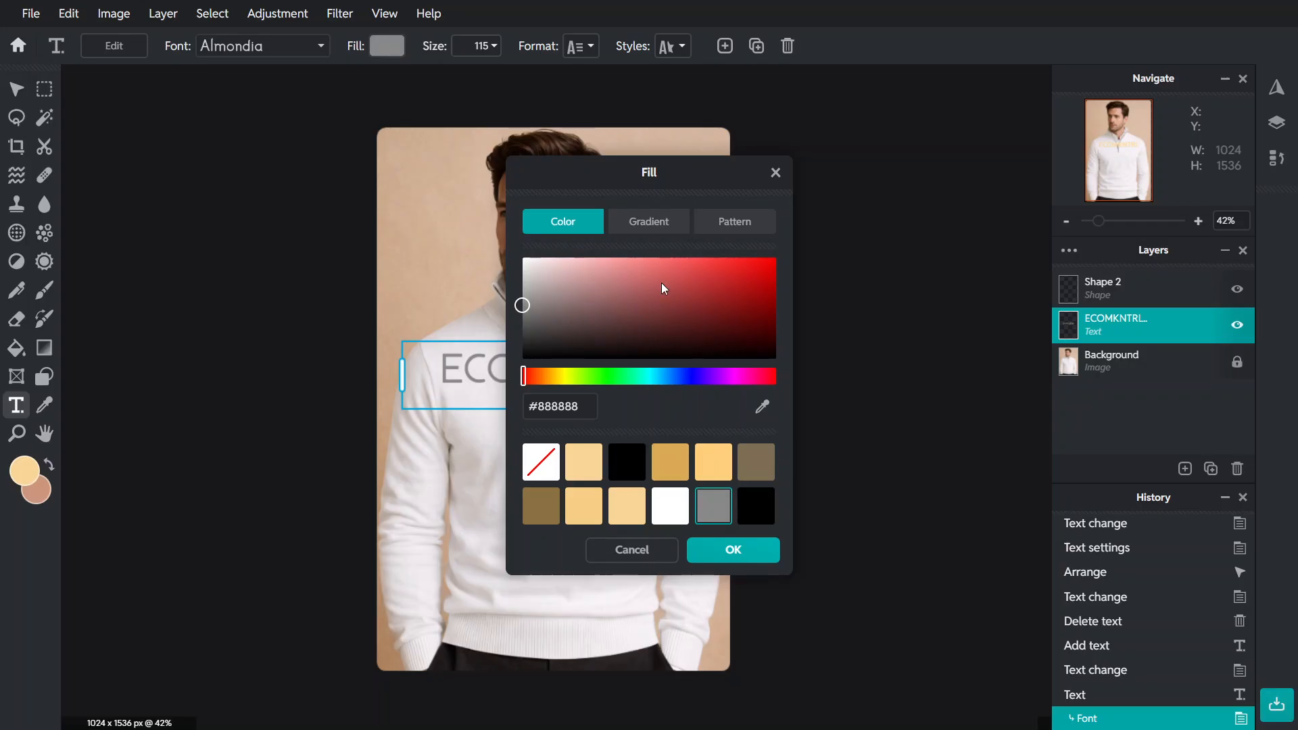
{"action": "left_click", "coordinate": [722, 553]}
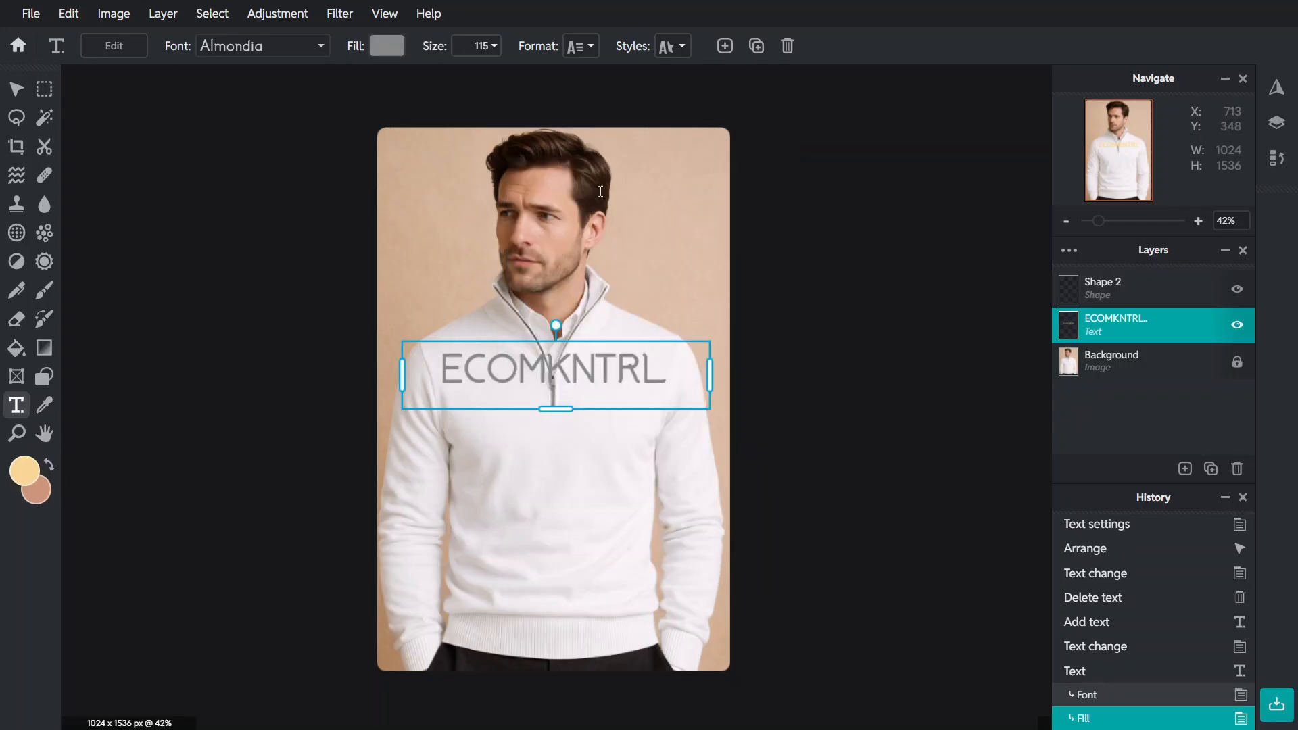
Set the ECOMKNTRL text size to 150
{"action": "left_click", "coordinate": [484, 56]}
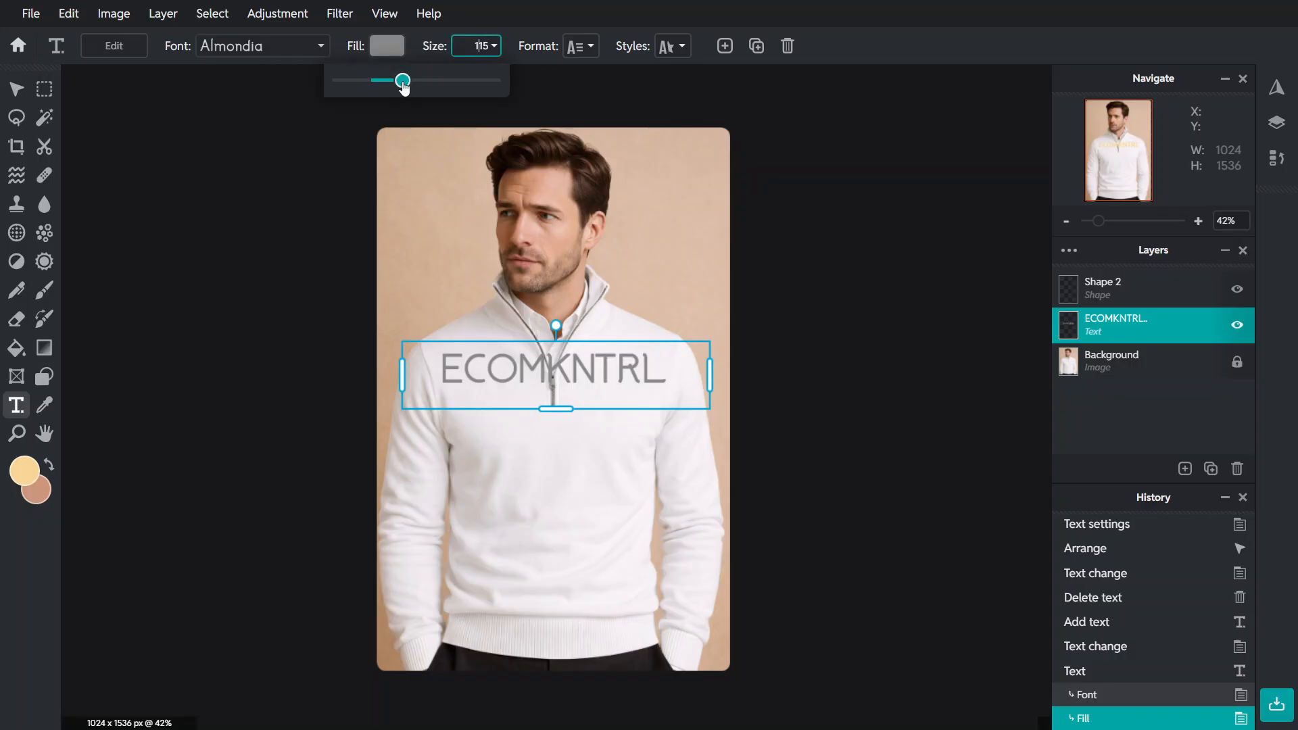
{"action": "left_click_drag", "start_coordinate": [401, 82], "coordinate": [415, 81]}
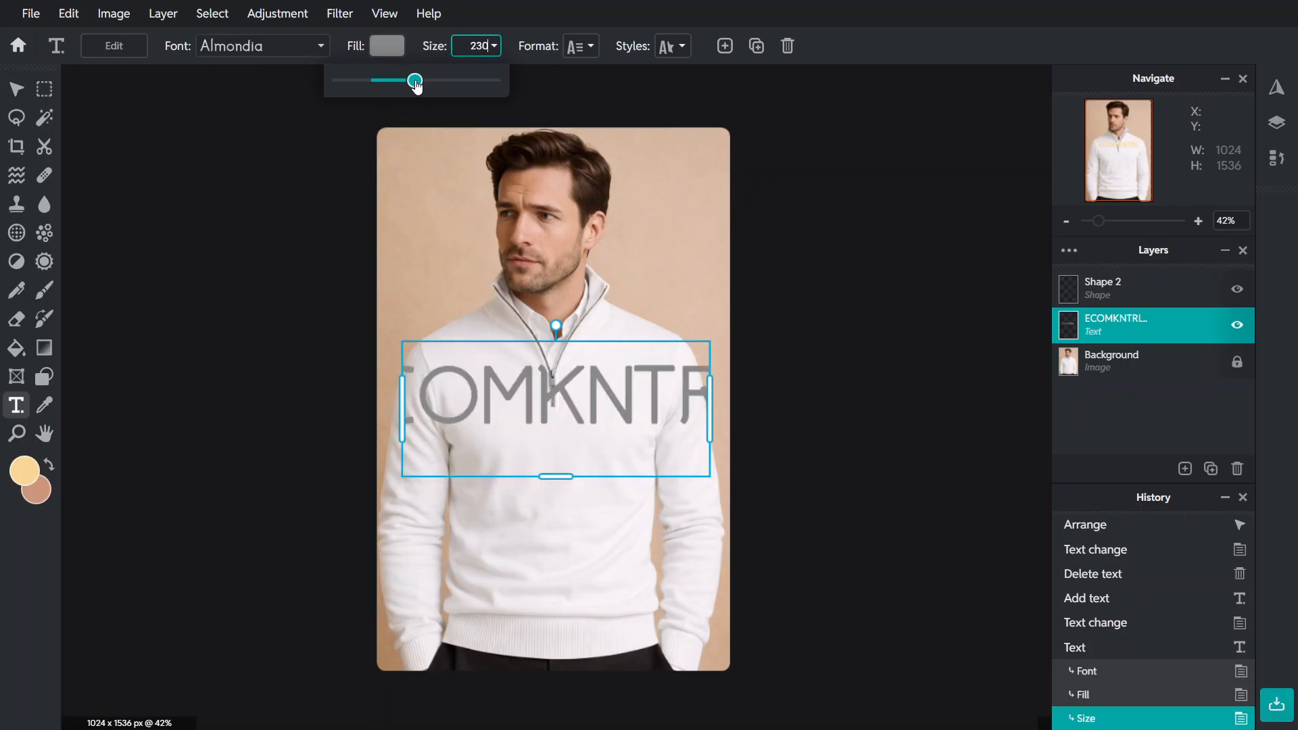
{"action": "double_click", "coordinate": [480, 45]}
{"action": "type", "text": "150"}
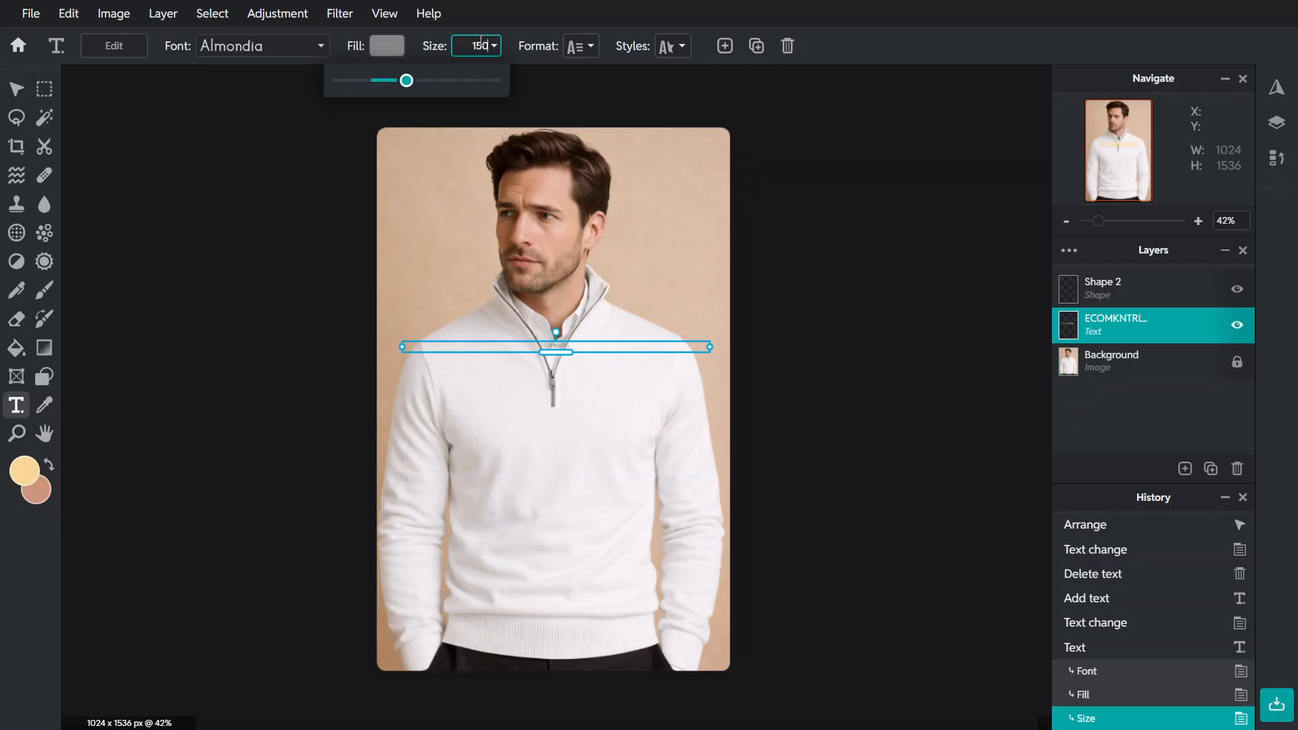
{"action": "key", "text": "Return"}
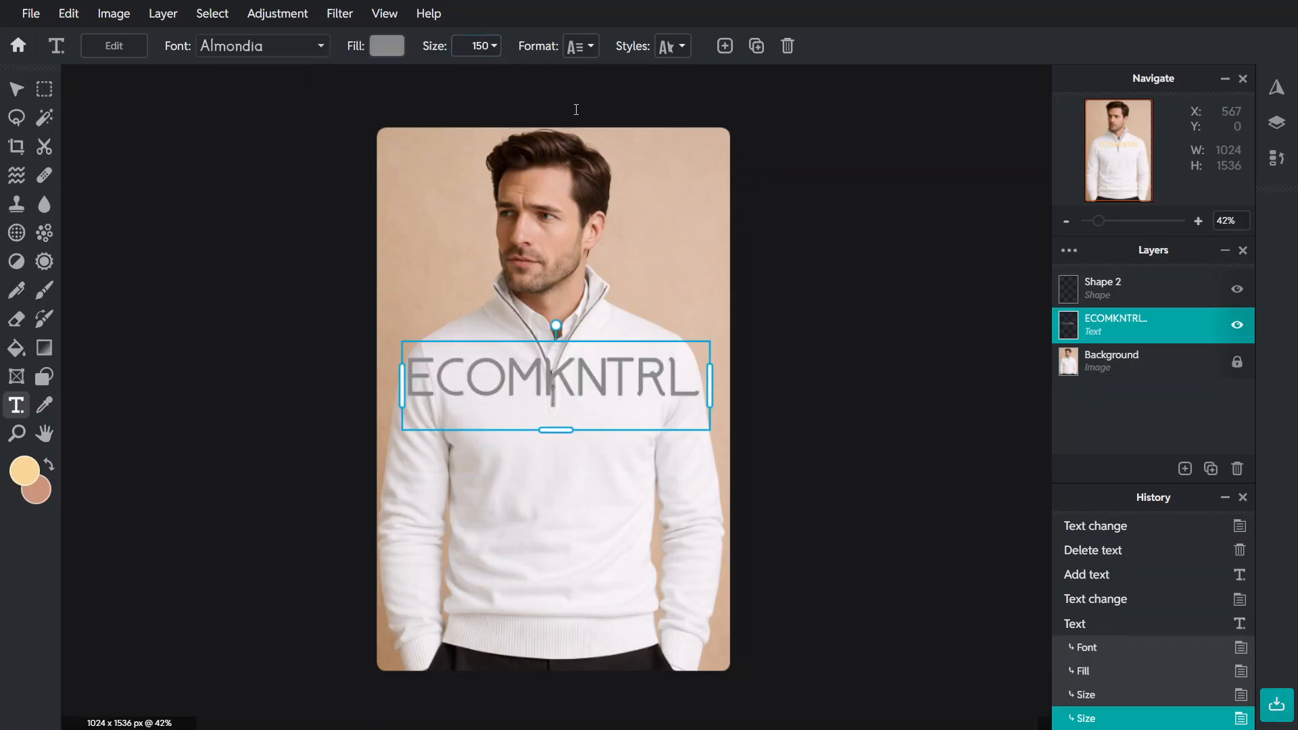
Apply the Bold style to the ECOMKNTRL text
{"action": "left_click", "coordinate": [587, 52]}
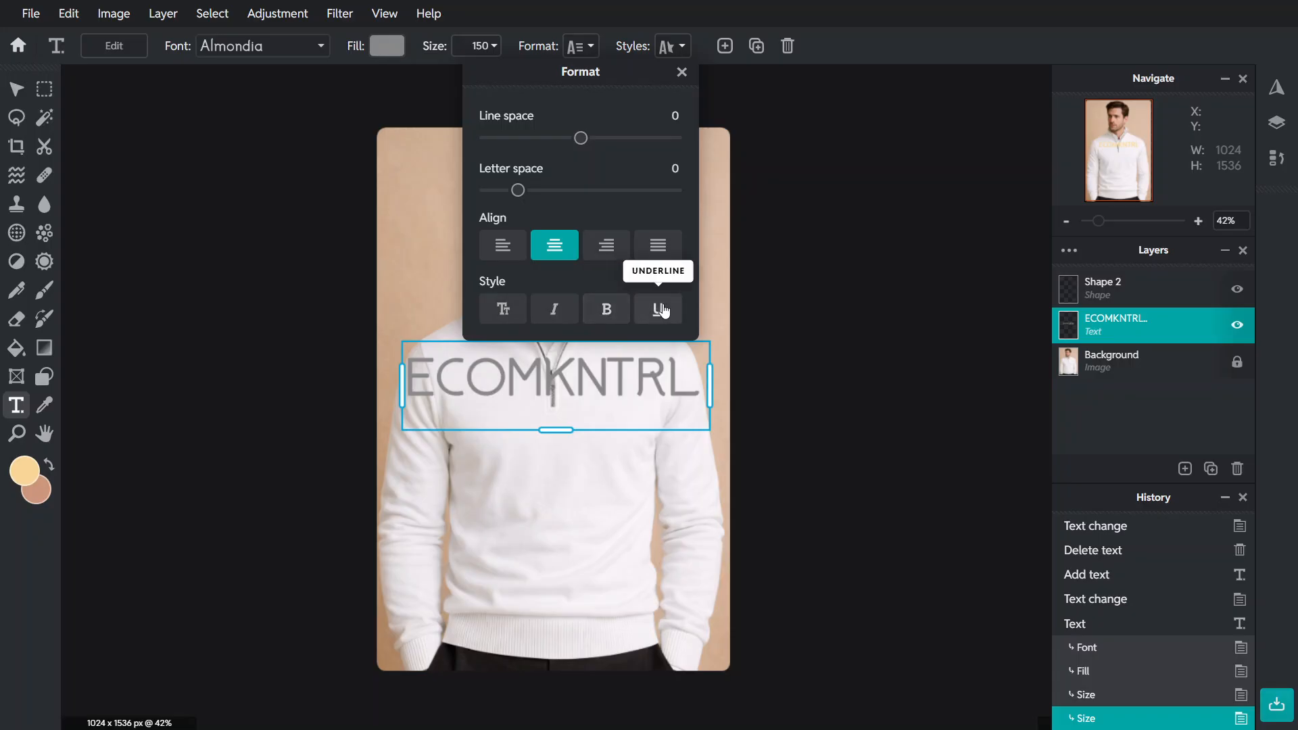
{"action": "left_click", "coordinate": [626, 309]}
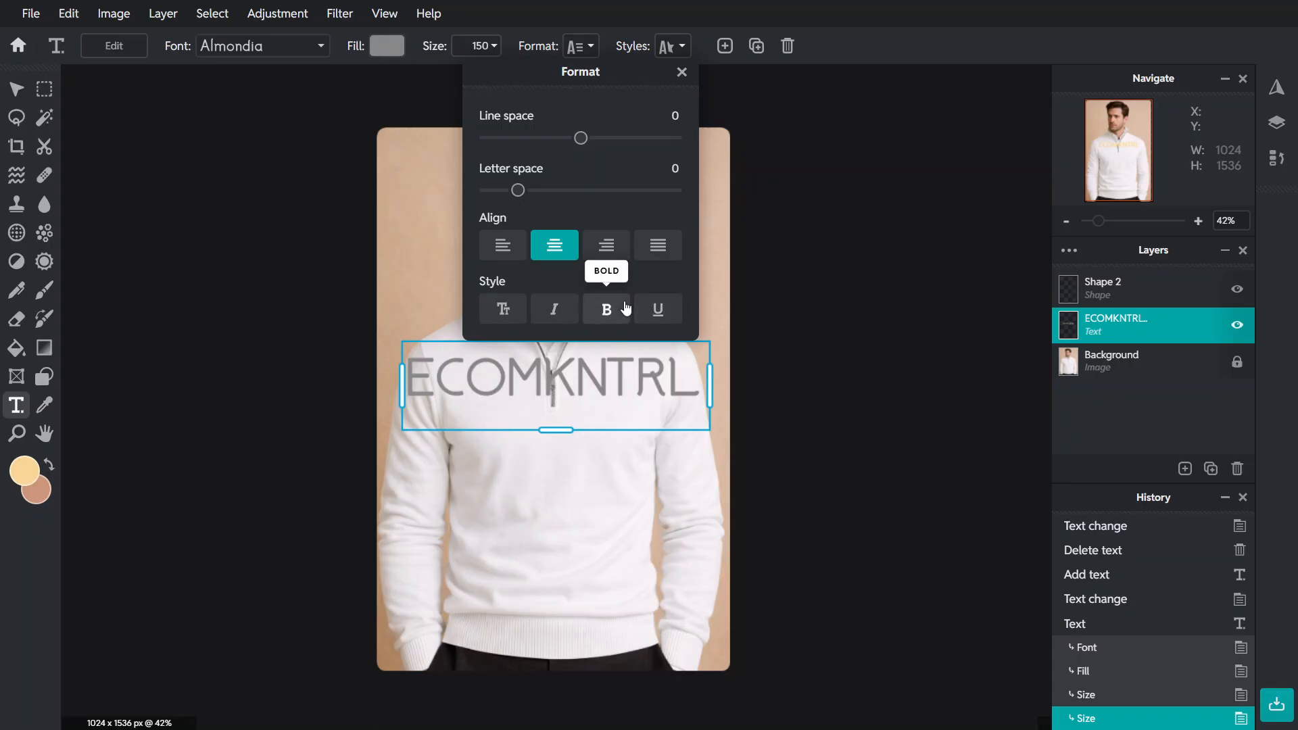
{"action": "left_click", "coordinate": [664, 46]}
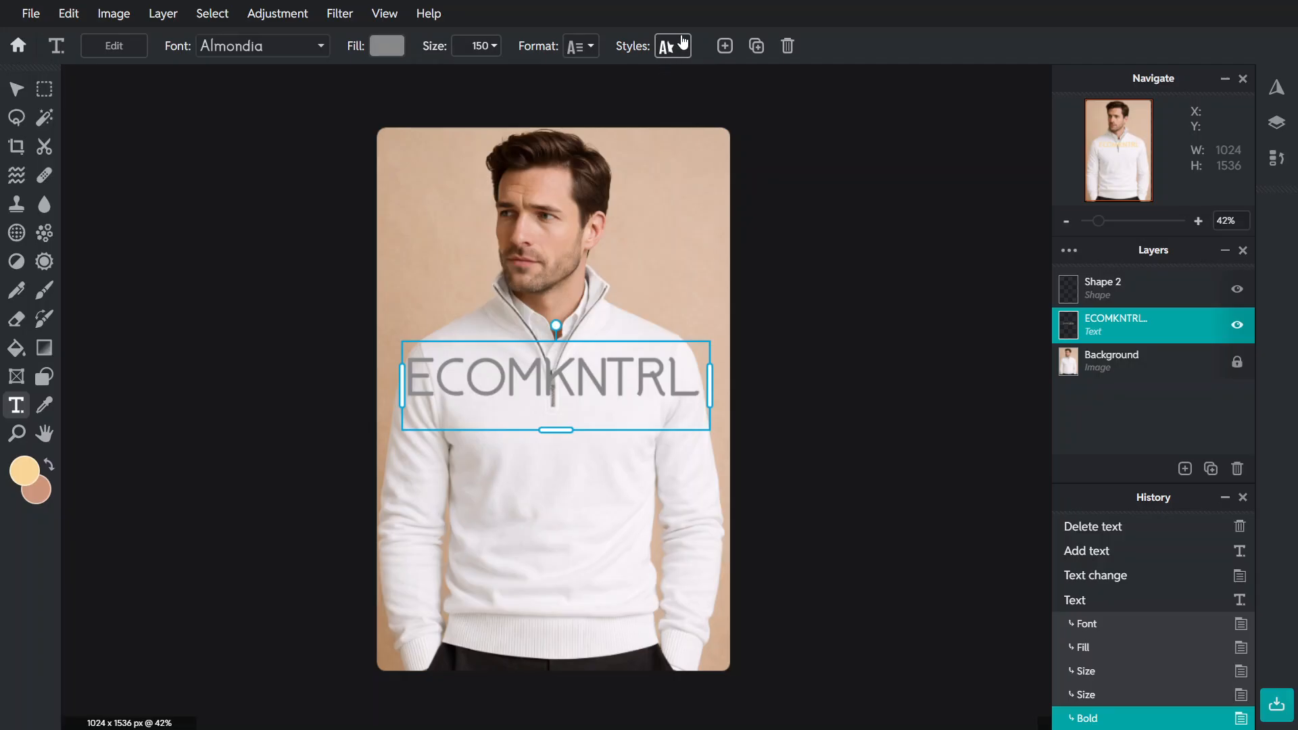
Try the Curve style on the ECOMKNTRL text, turn it back off, and enable the Outline style instead
{"action": "left_click", "coordinate": [682, 43]}
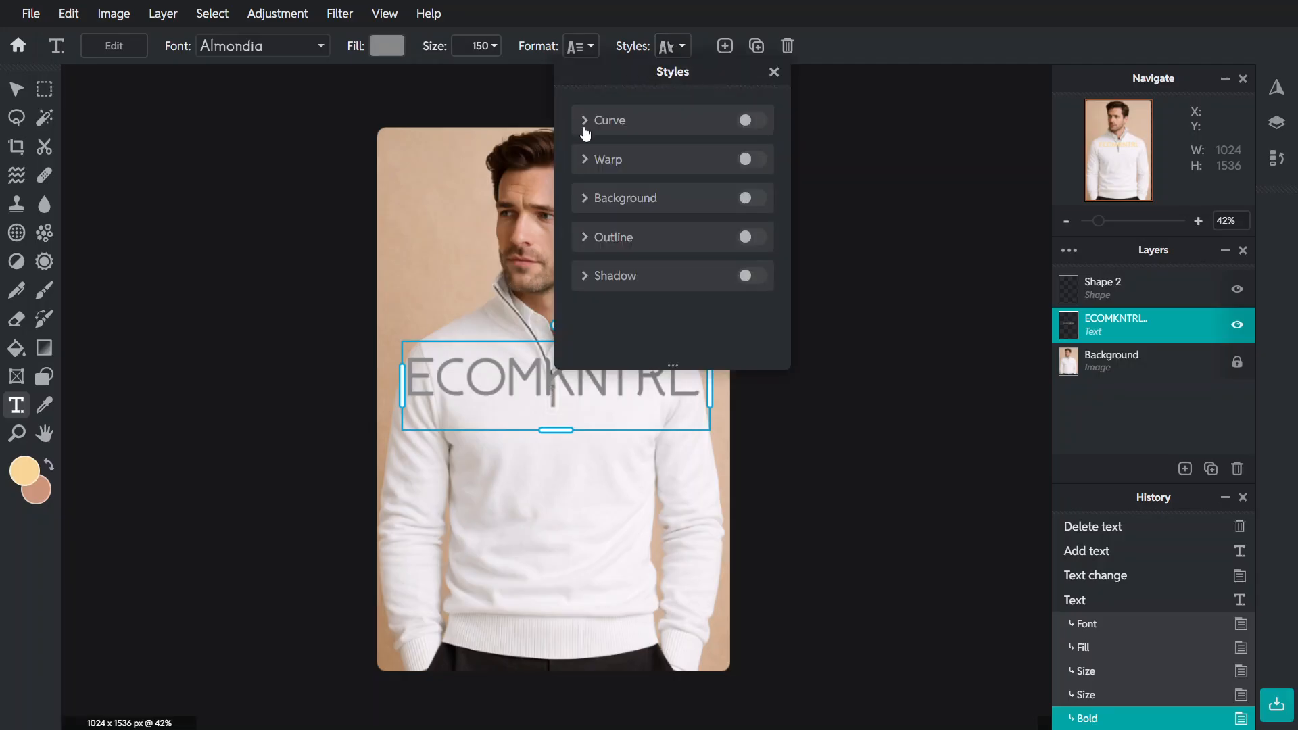
{"action": "left_click", "coordinate": [750, 122]}
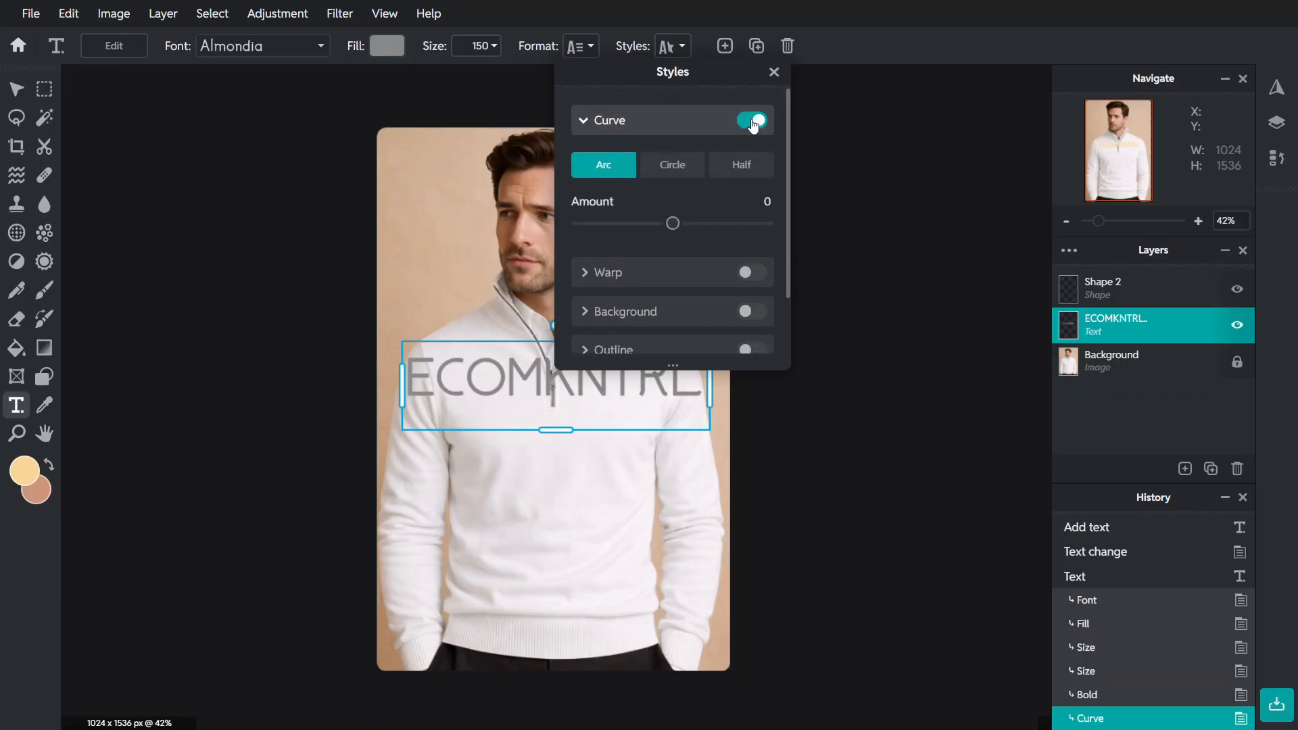
{"action": "left_click", "coordinate": [752, 121]}
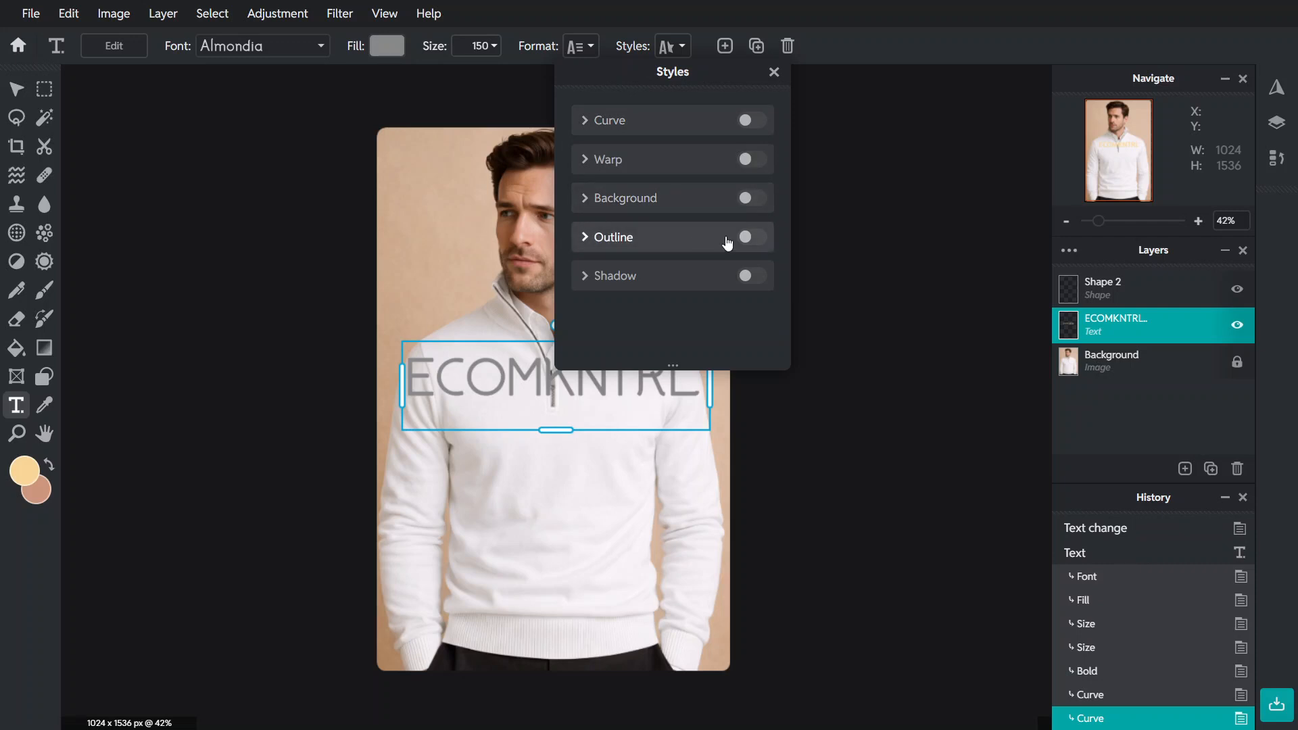
{"action": "left_click", "coordinate": [750, 236]}
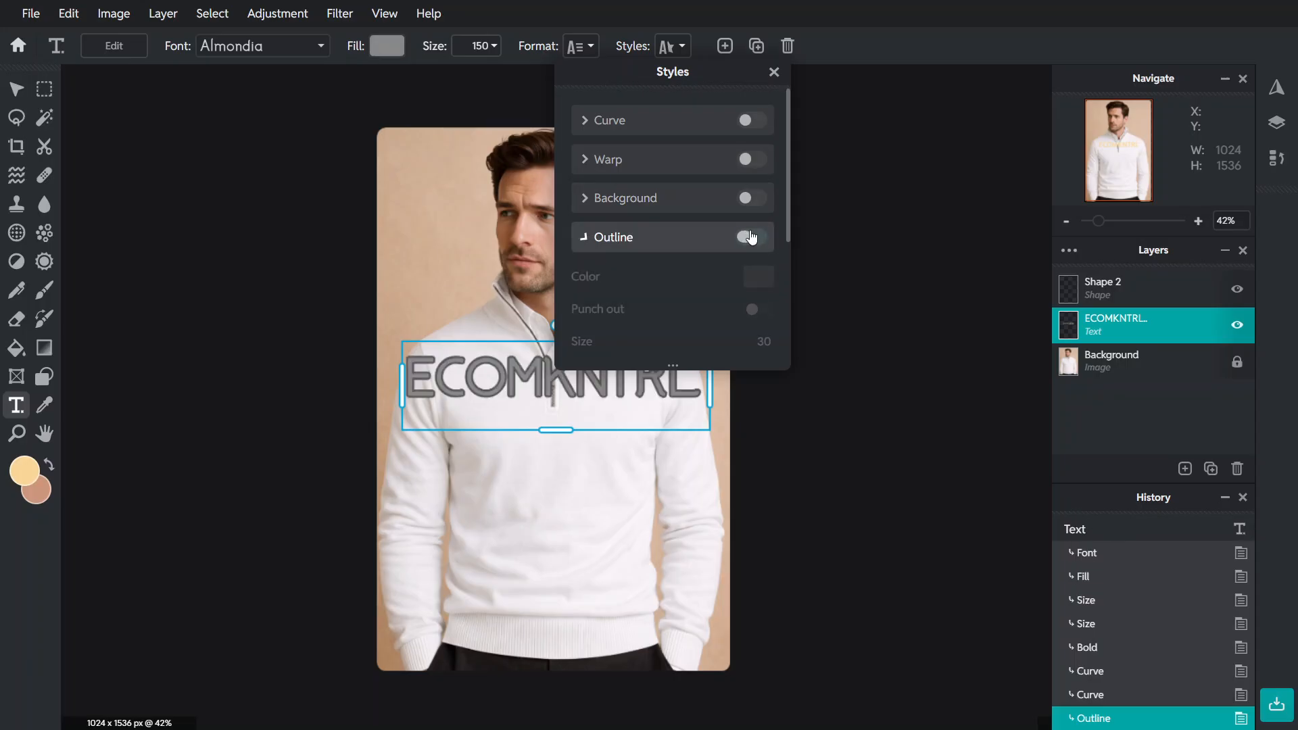
{"action": "left_click", "coordinate": [752, 236]}
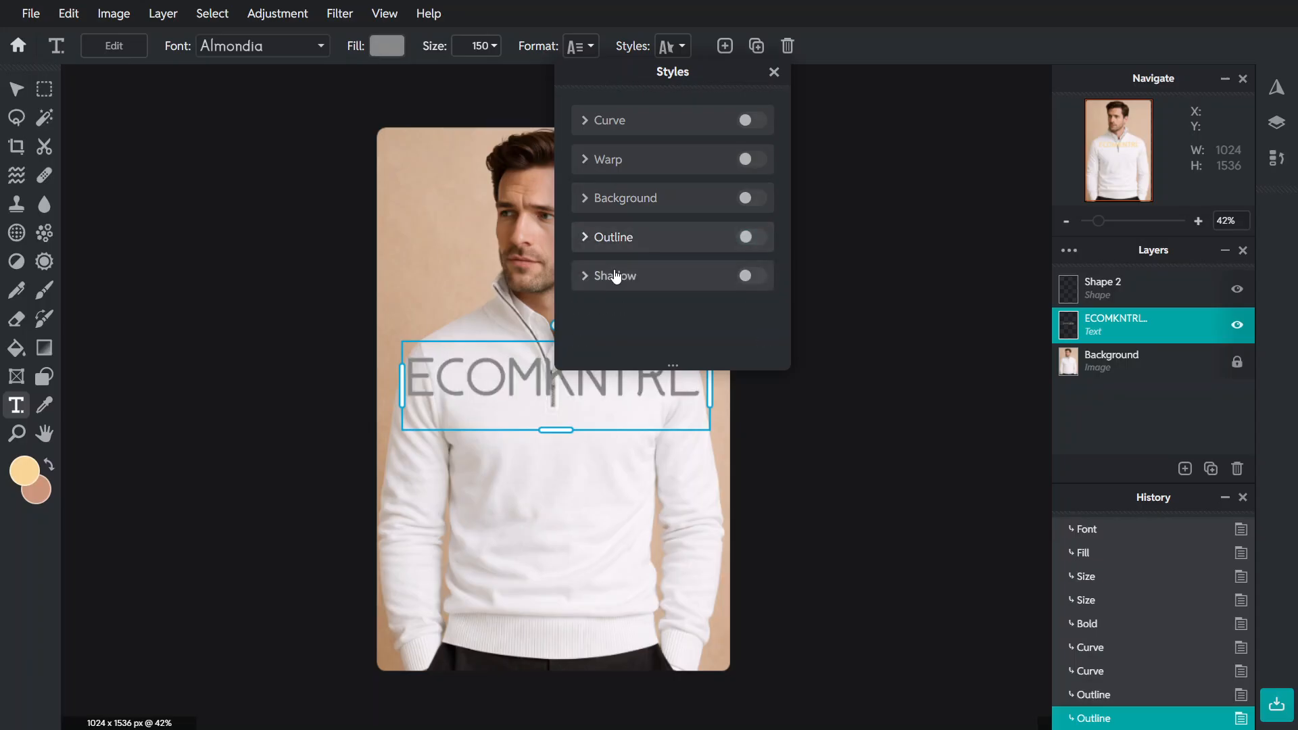
{"action": "left_click", "coordinate": [752, 238]}
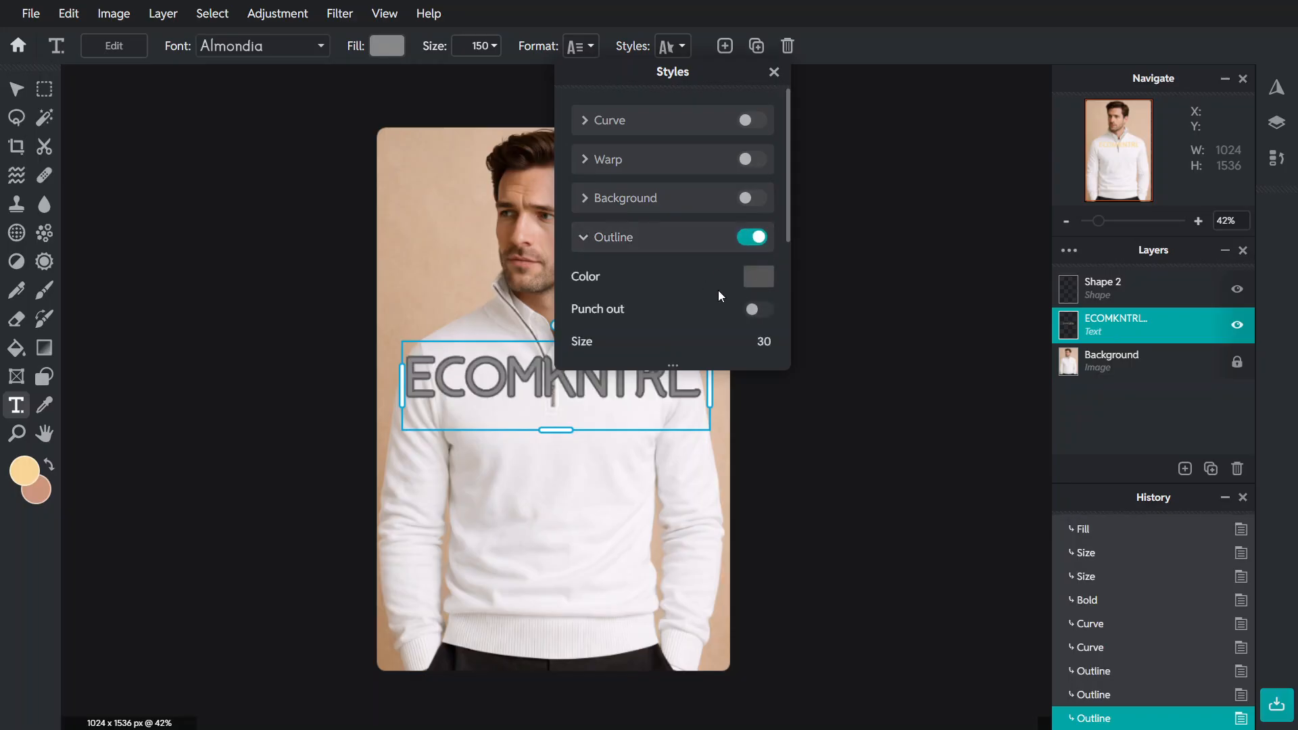
{"action": "left_click", "coordinate": [897, 313]}
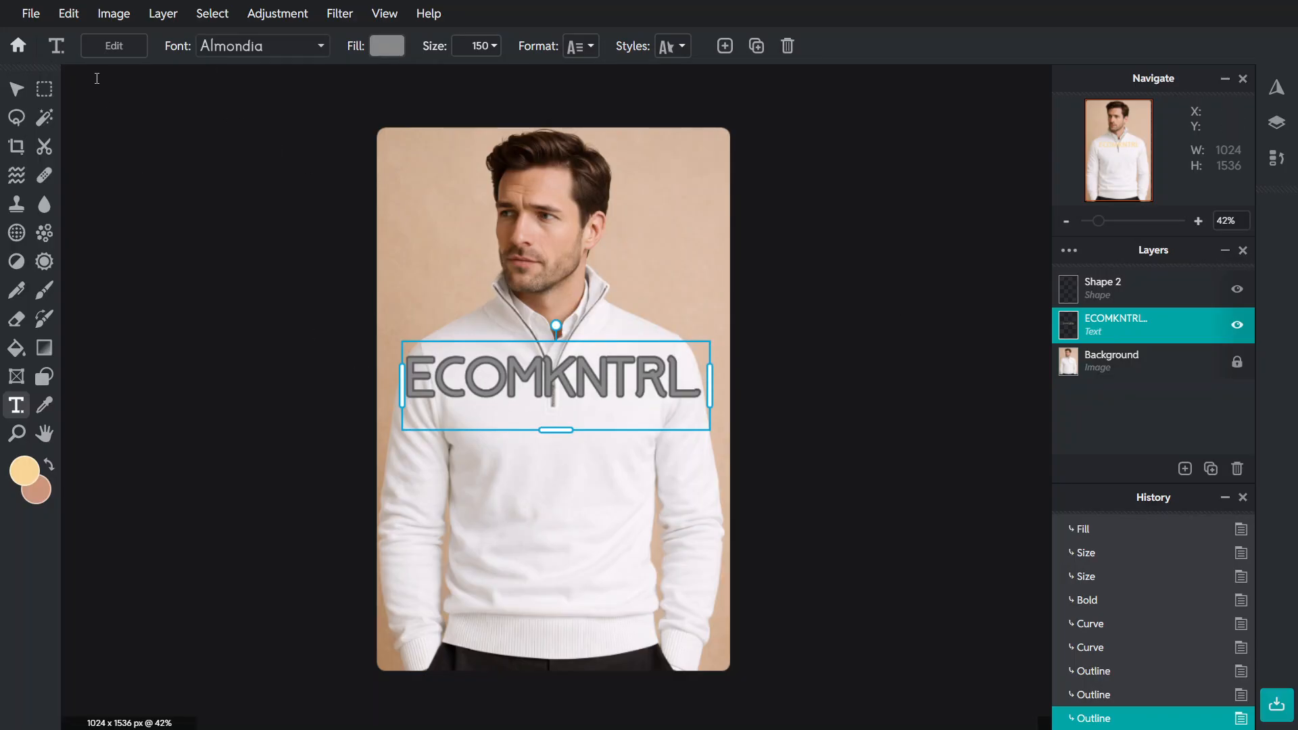
Replace the ECOMKNTRL wording on the text layer with "WELCOME"
{"action": "left_click", "coordinate": [127, 59]}
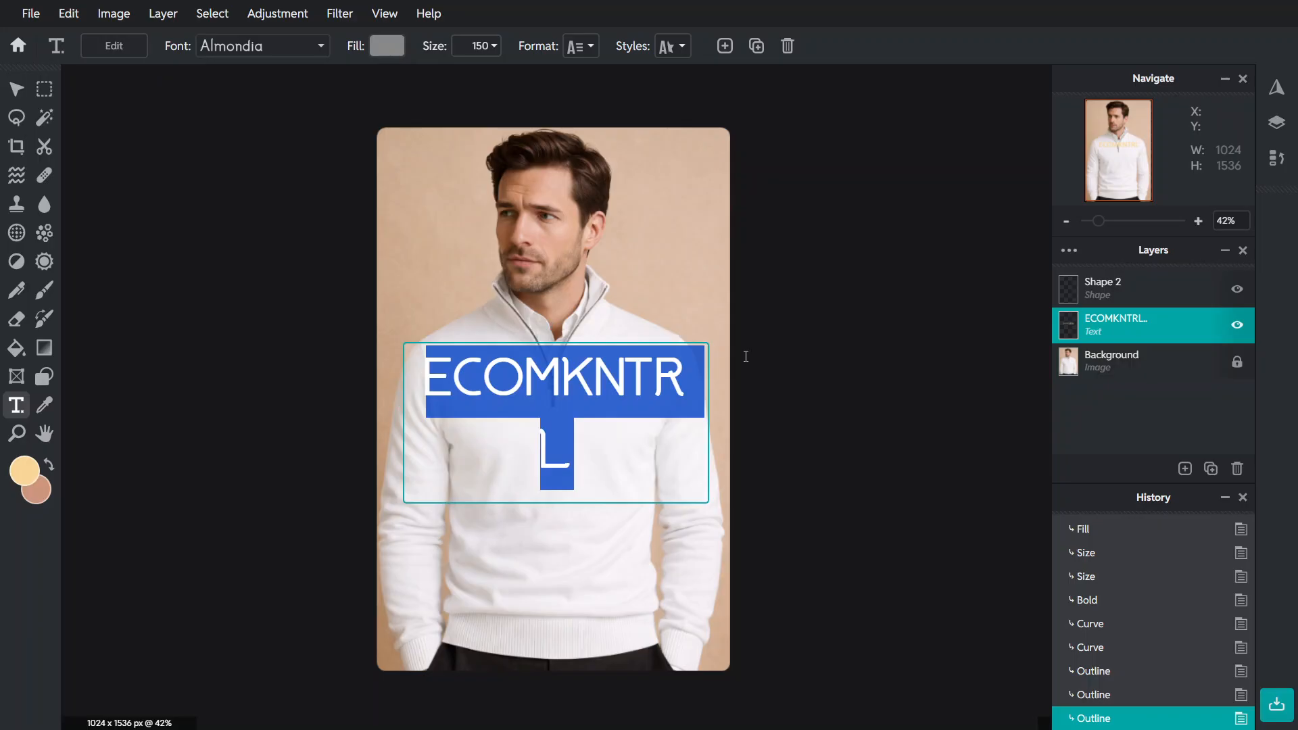
{"action": "type", "text": "WELCOM"}
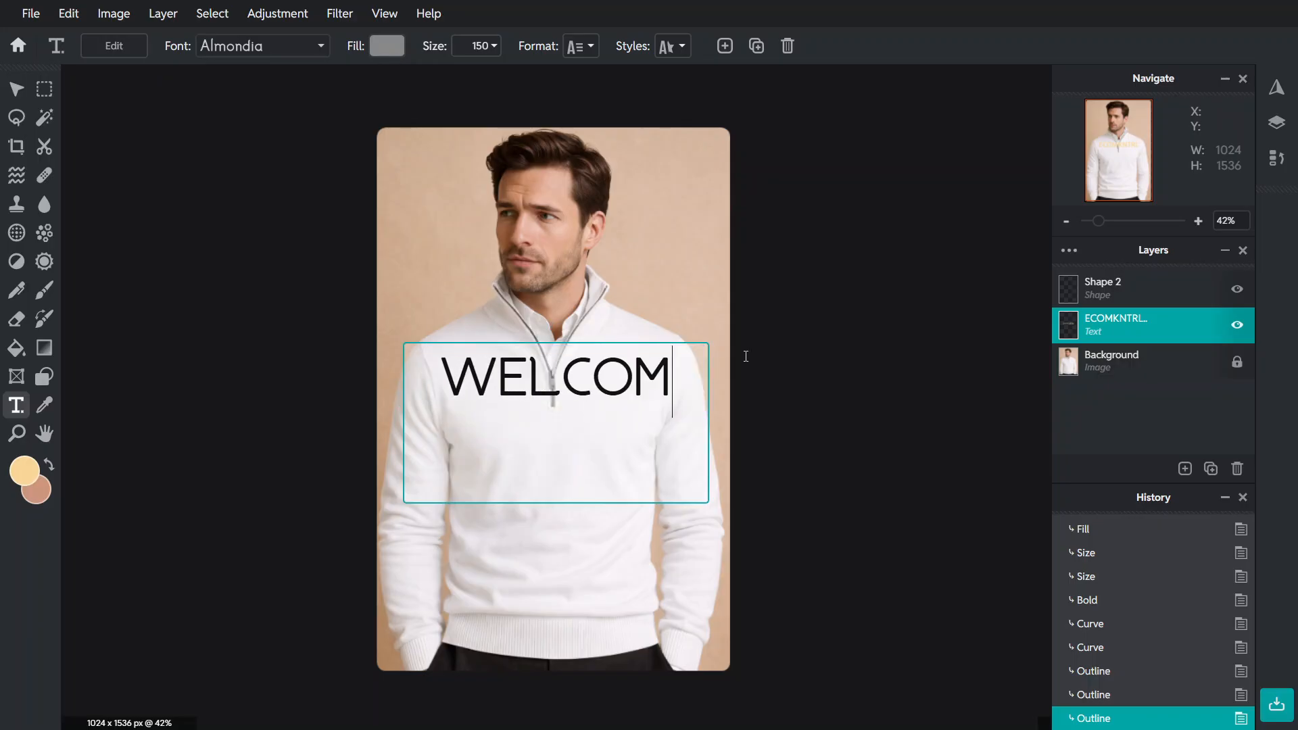
{"action": "type", "text": "E"}
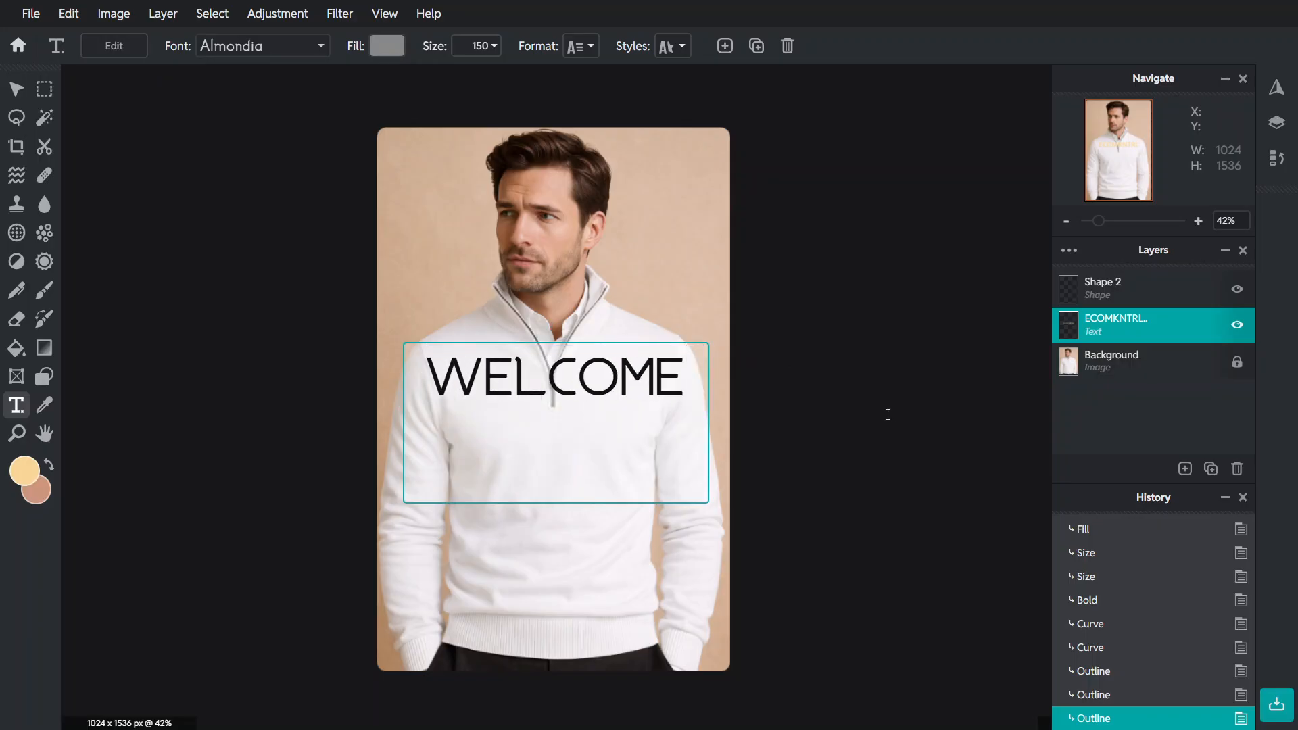
{"action": "left_click", "coordinate": [892, 415]}
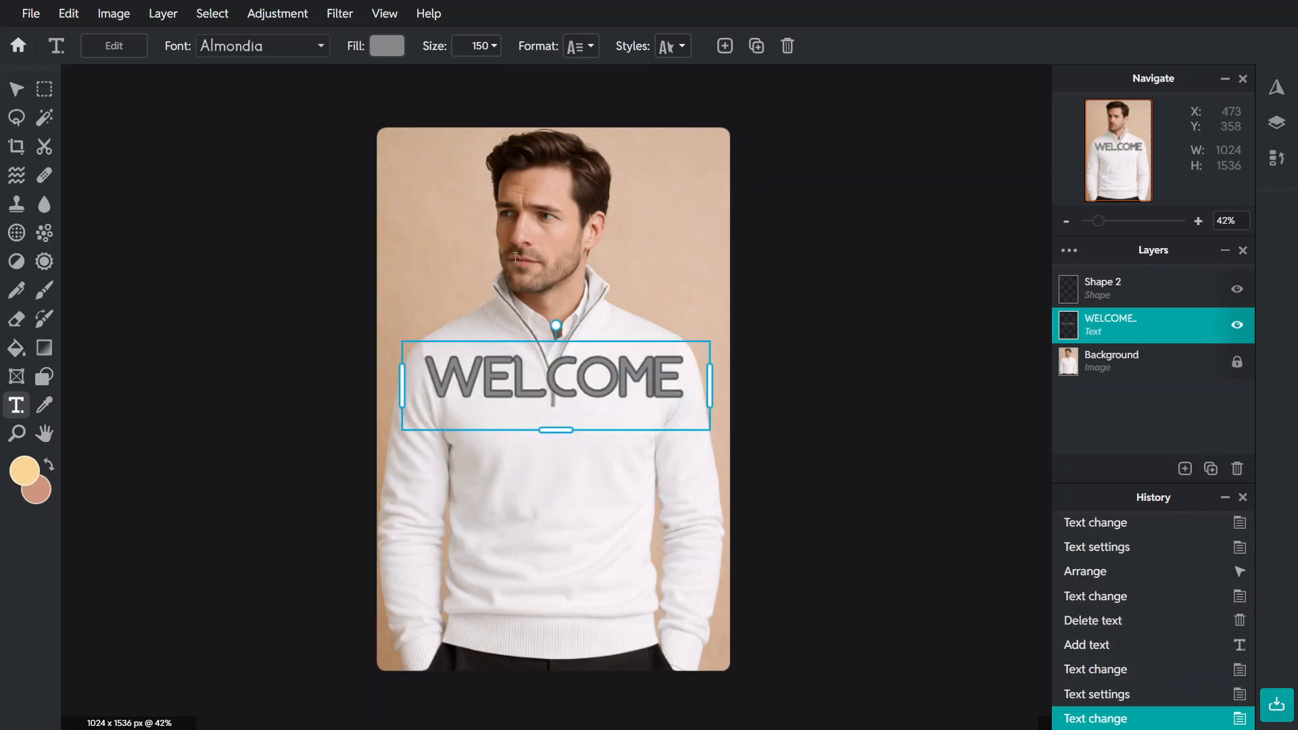